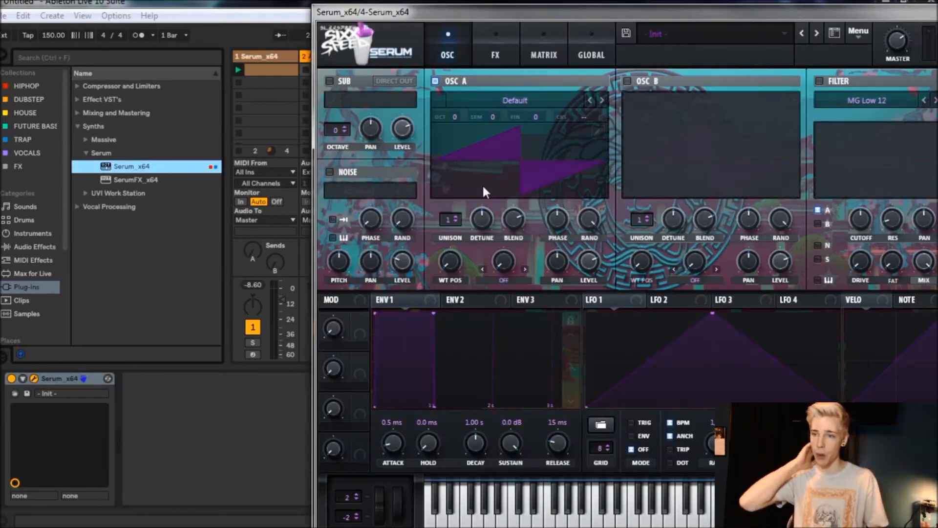
Step: Move the Serum window over to reveal it fully and set Envelope 1's sustain to -oo dB and decay to 1.50 s
{"action": "left_click_drag", "start_coordinate": [588, 17], "coordinate": [278, 8]}
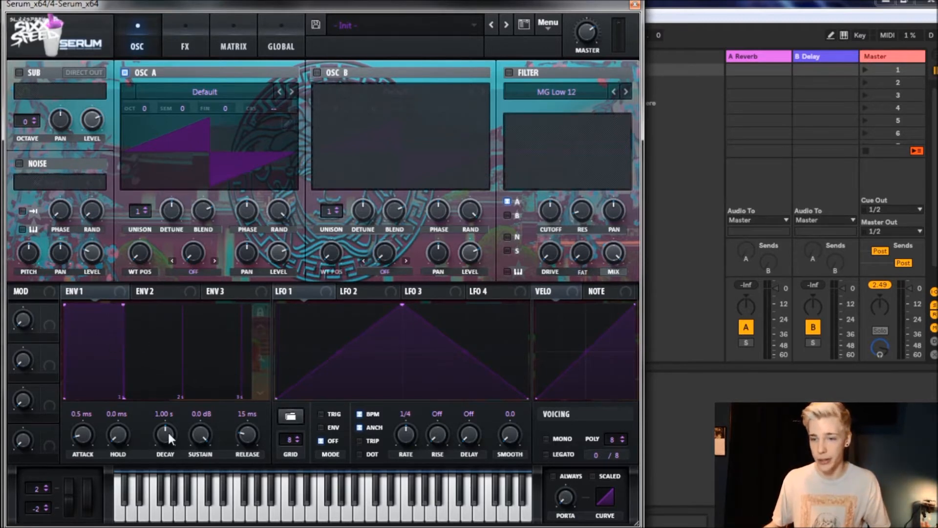
{"action": "left_click_drag", "start_coordinate": [207, 441], "coordinate": [207, 520]}
{"action": "left_click_drag", "start_coordinate": [193, 430], "coordinate": [203, 524]}
{"action": "left_click_drag", "start_coordinate": [156, 418], "coordinate": [163, 403]}
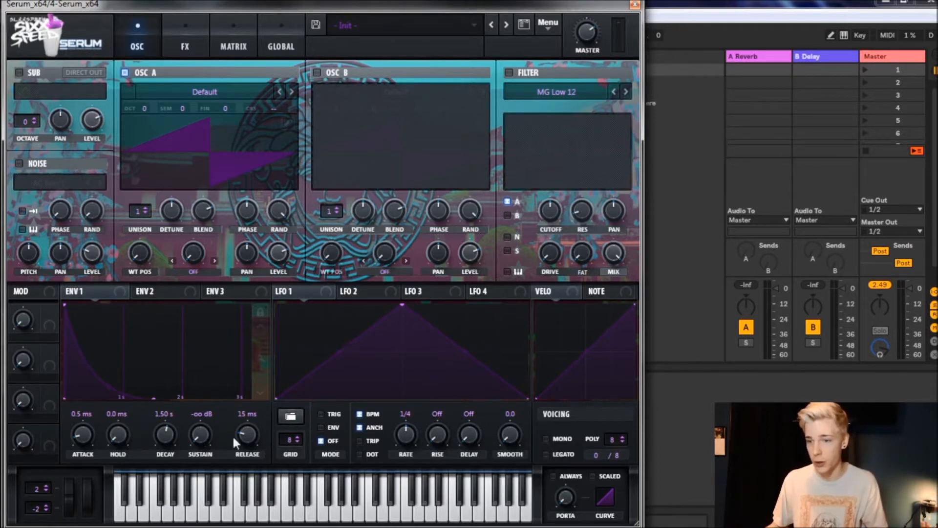
Step: Enable mono voicing and set LFO 1's mode to ENV
{"action": "left_click", "coordinate": [546, 439]}
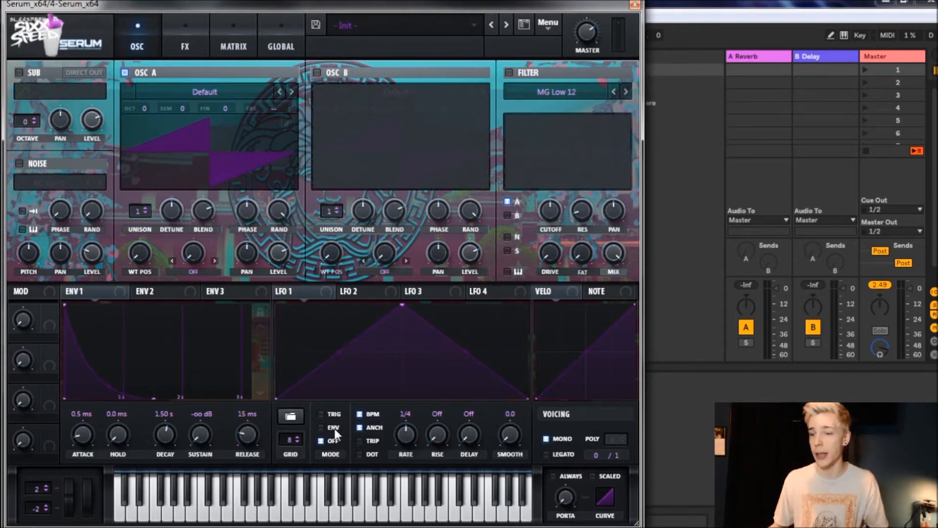
{"action": "left_click", "coordinate": [321, 428]}
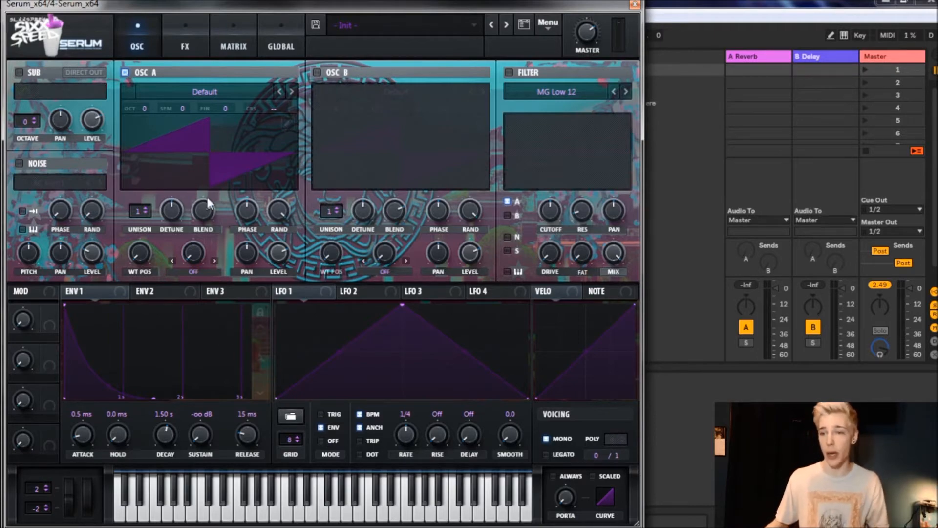
Step: Load the Basic Shapes wavetable from the Analog category into oscillator A
{"action": "left_click", "coordinate": [213, 92]}
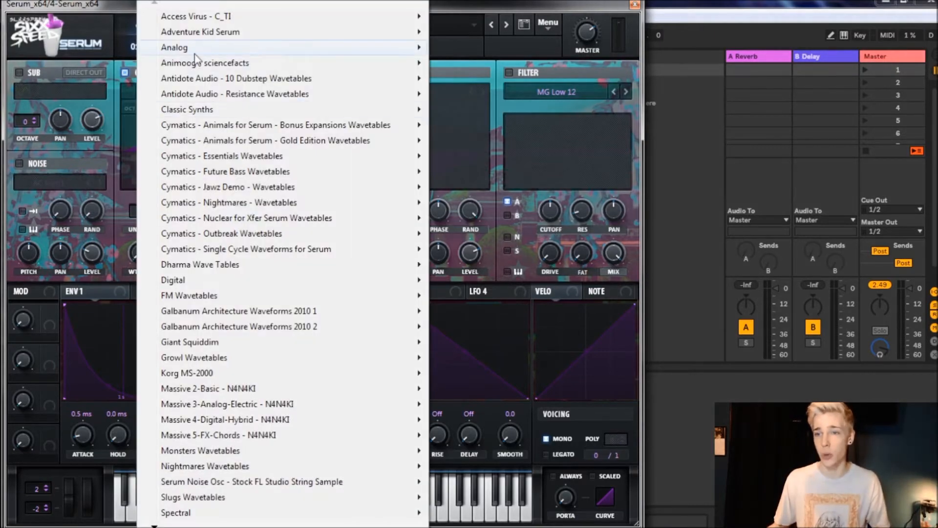
{"action": "mouse_move", "coordinate": [195, 47]}
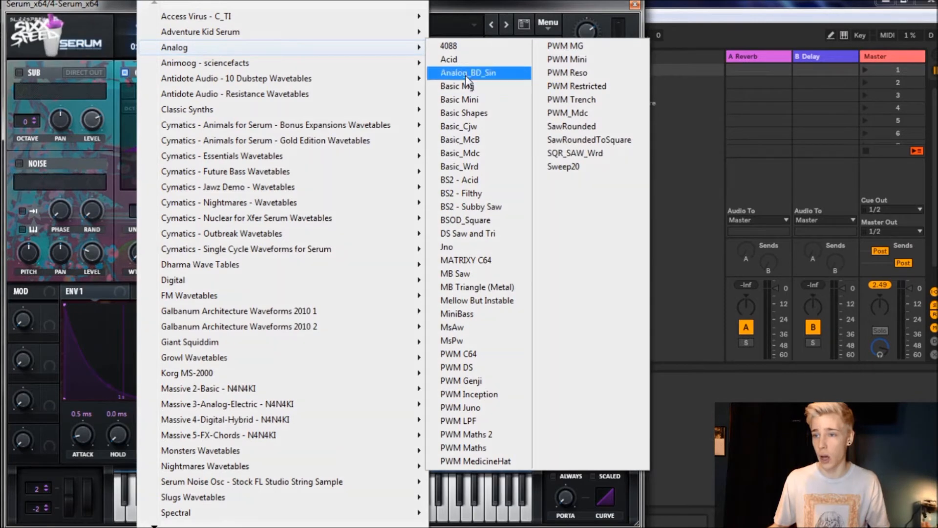
{"action": "left_click", "coordinate": [473, 114]}
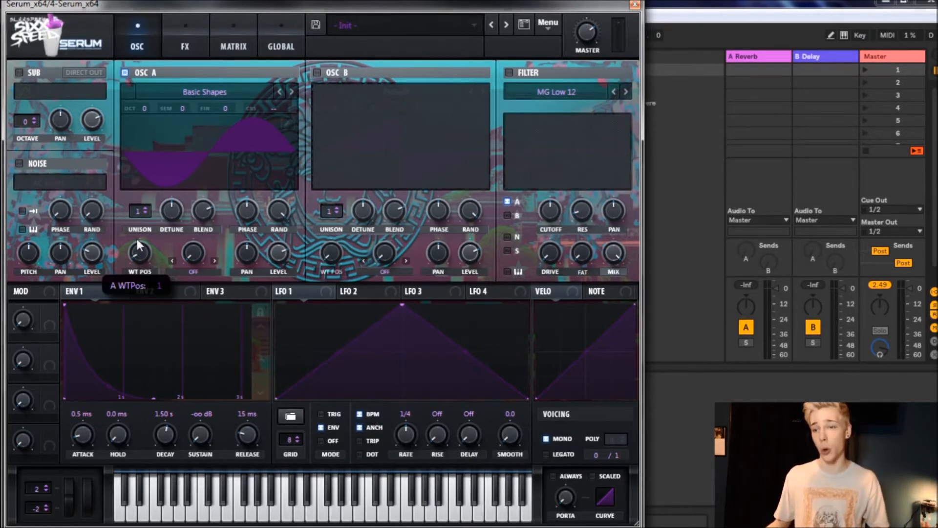
Step: Move oscillator A's wavetable position to the triangle shape and lower its octave to -1
{"action": "mouse_move", "coordinate": [137, 251]}
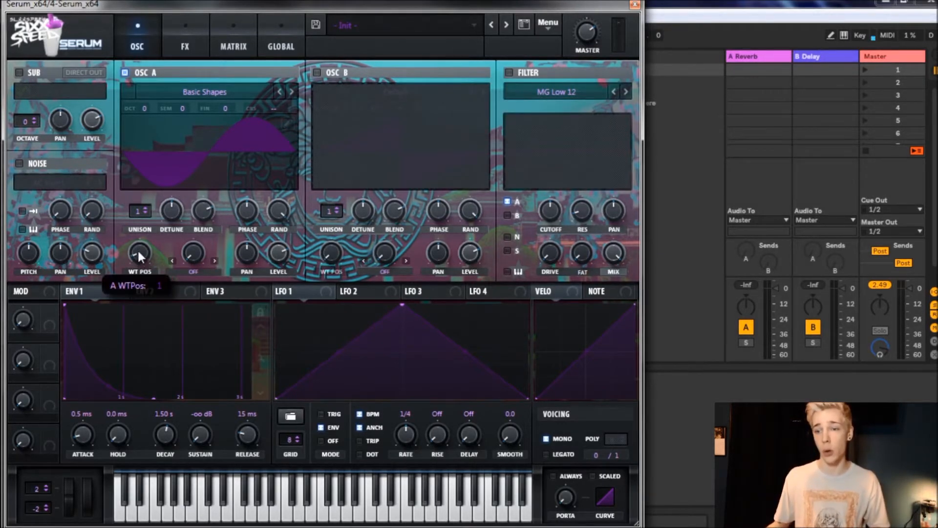
{"action": "left_click_drag", "start_coordinate": [138, 253], "coordinate": [148, 219]}
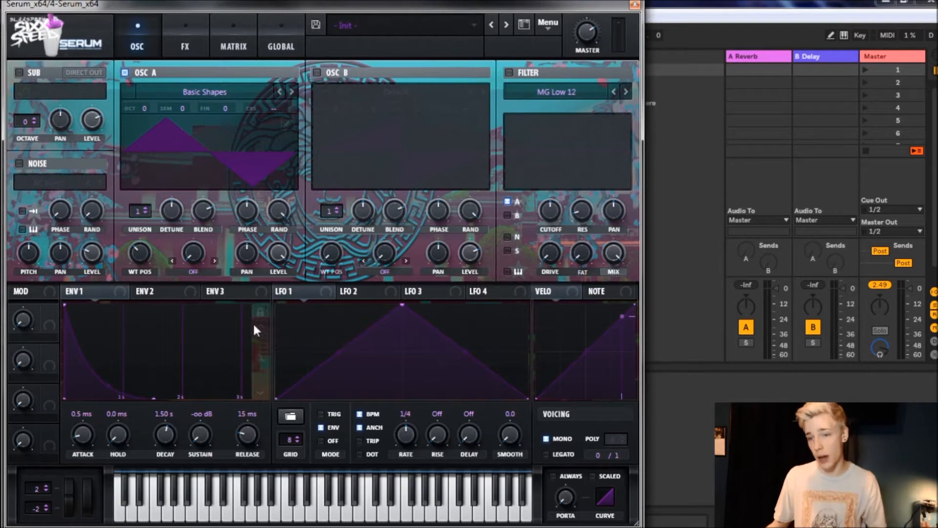
{"action": "left_click_drag", "start_coordinate": [142, 106], "coordinate": [145, 119]}
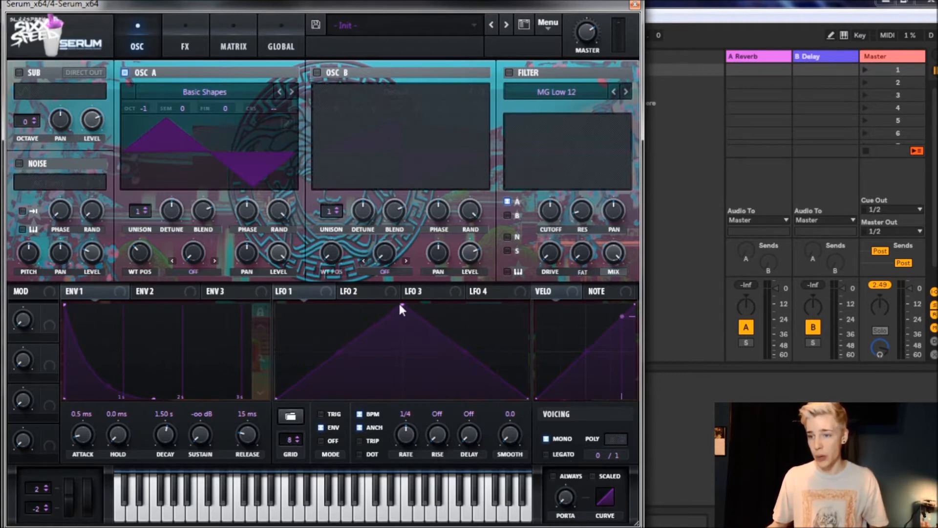
Step: Reshape LFO 1 so its peak sits at the very start and falls in a steep exponential curve to zero
{"action": "left_click_drag", "start_coordinate": [400, 304], "coordinate": [276, 303]}
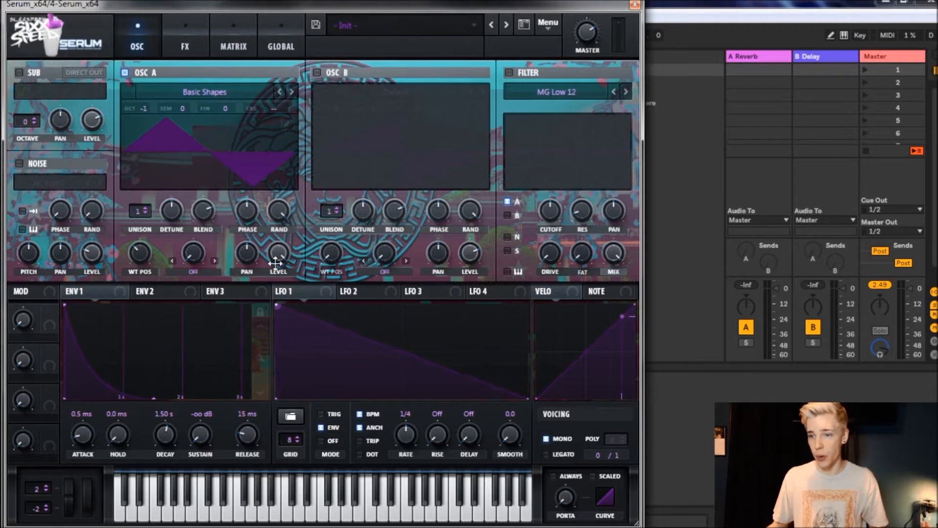
{"action": "left_click_drag", "start_coordinate": [397, 356], "coordinate": [384, 401]}
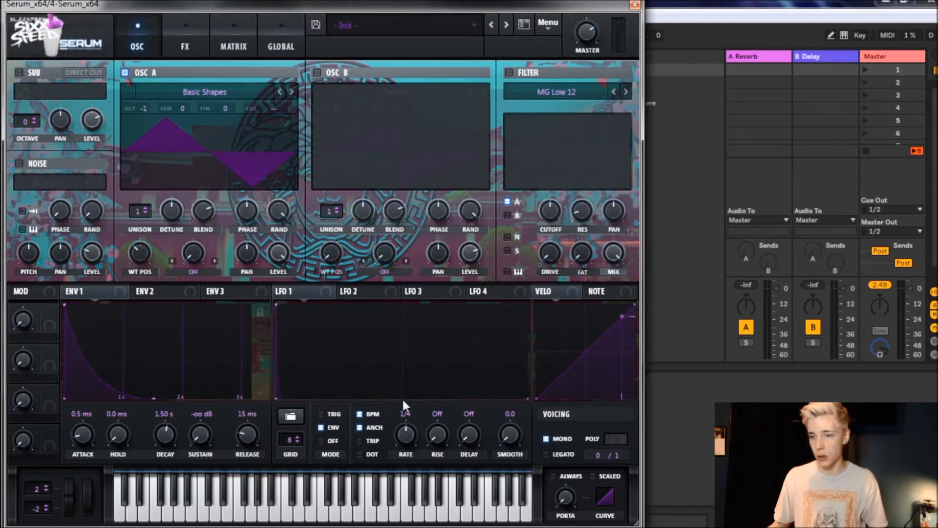
{"action": "left_click_drag", "start_coordinate": [403, 400], "coordinate": [403, 397]}
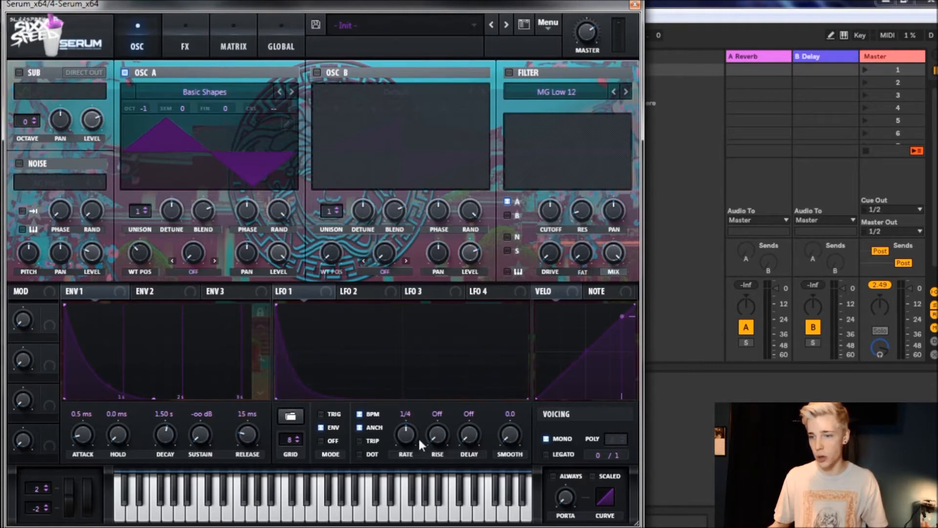
Step: Set LFO 1's rate to 1/8 and assign LFO 1 to oscillator A's coarse pitch
{"action": "left_click_drag", "start_coordinate": [409, 430], "coordinate": [412, 416]}
{"action": "left_click_drag", "start_coordinate": [282, 294], "coordinate": [266, 118]}
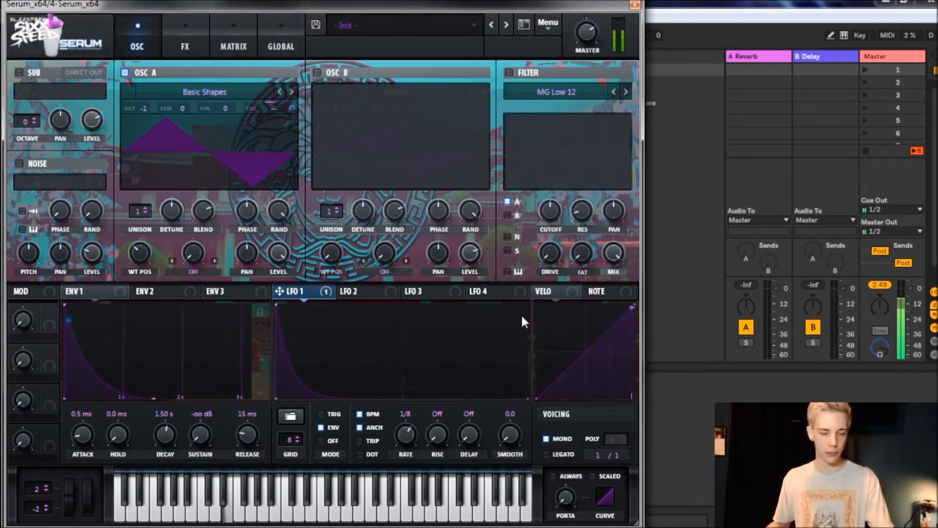
Step: Bypass the LFO 1 modulation on oscillator A's coarse pitch and re-enable it to compare the sound
{"action": "right_click", "coordinate": [271, 101]}
{"action": "left_click", "coordinate": [306, 131]}
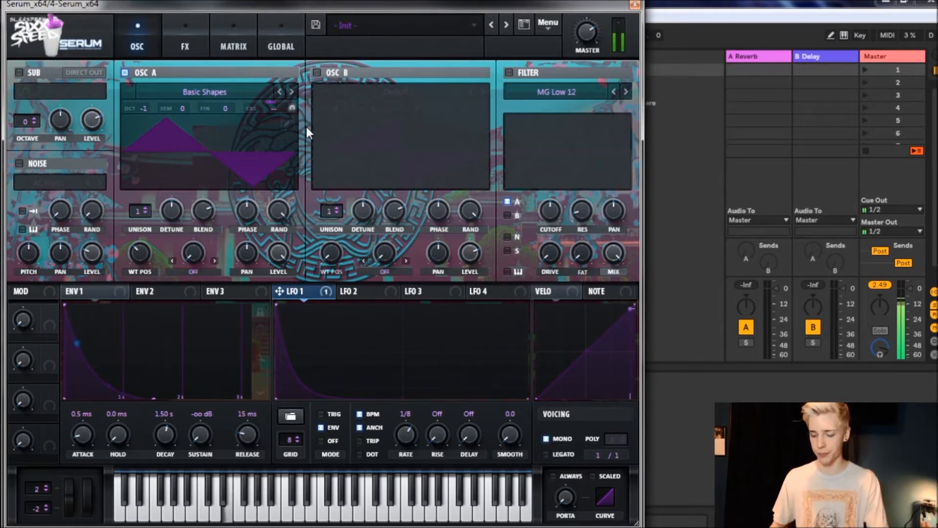
{"action": "right_click", "coordinate": [280, 104]}
{"action": "left_click", "coordinate": [281, 131]}
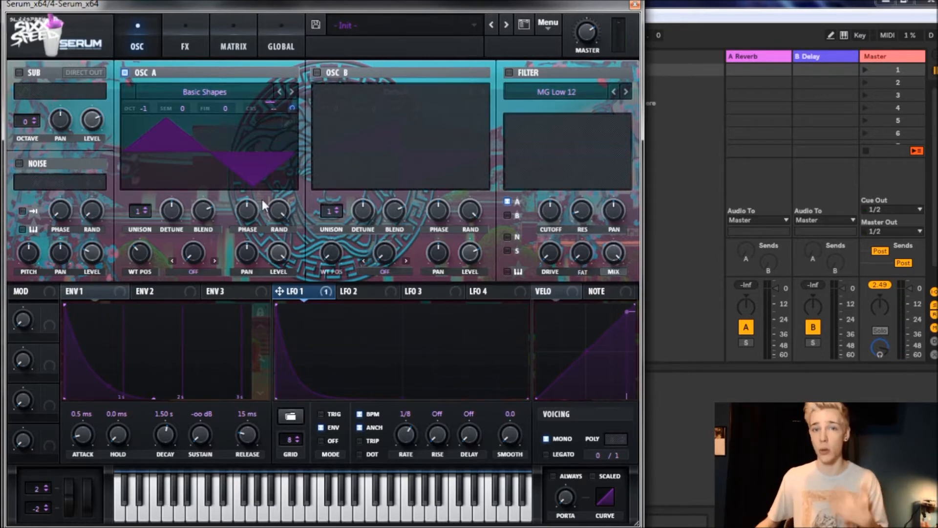
{"action": "mouse_move", "coordinate": [262, 201]}
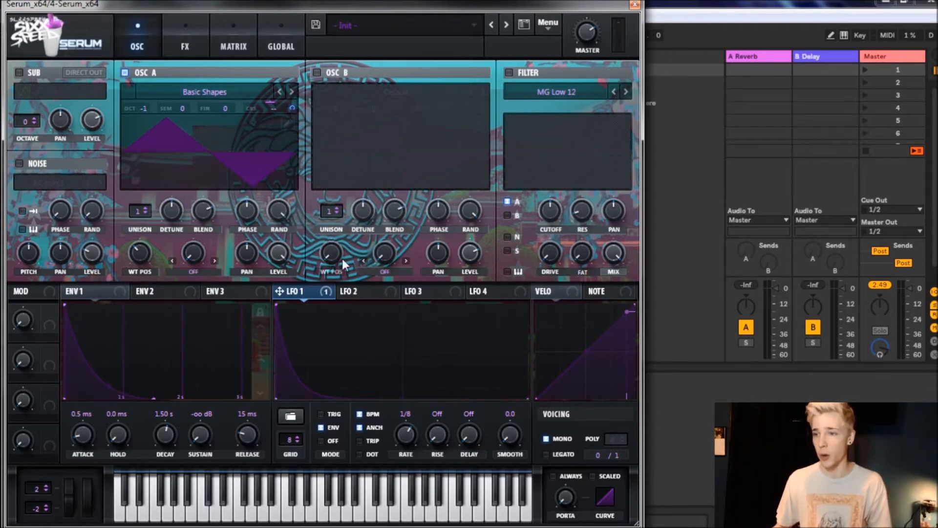
{"action": "mouse_move", "coordinate": [343, 259]}
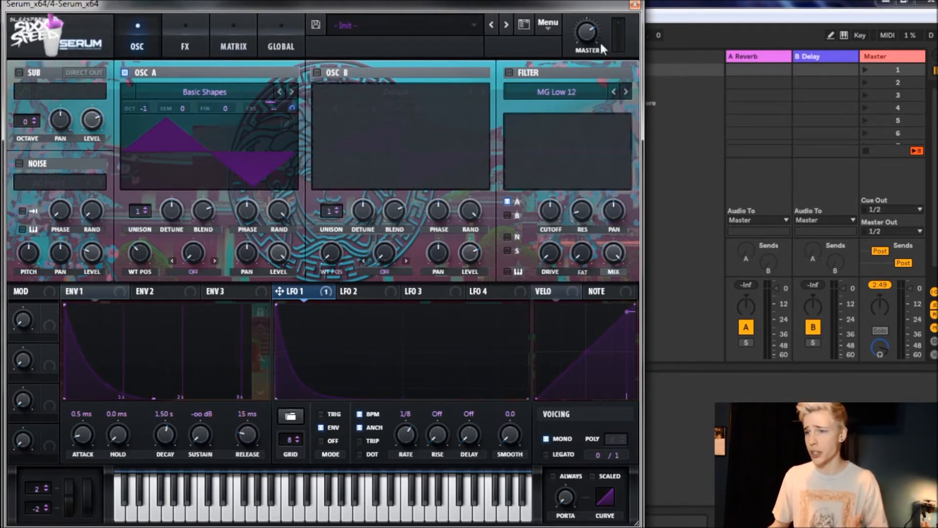
Step: Close the Serum window and add an Overdrive after Serum with its filter at 96.3 Hz and bandwidth 4.02
{"action": "left_click", "coordinate": [635, 4]}
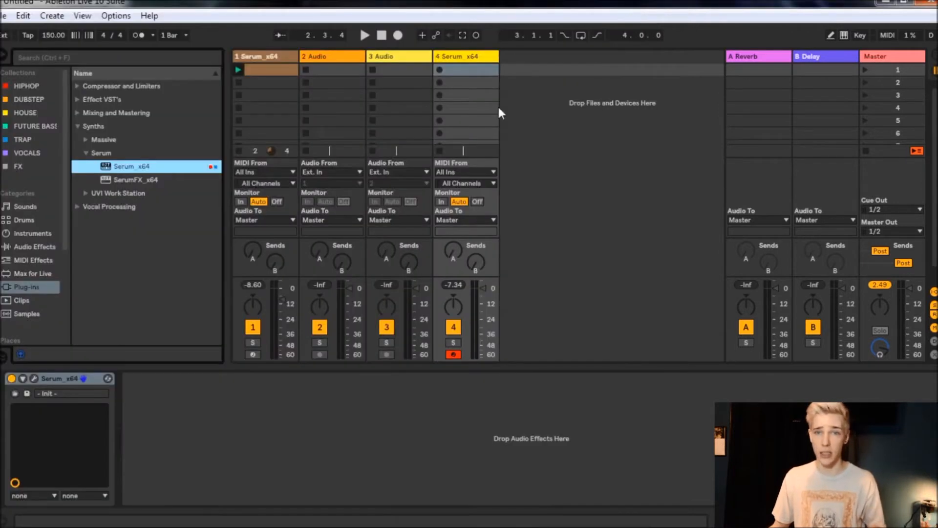
{"action": "left_click", "coordinate": [27, 247]}
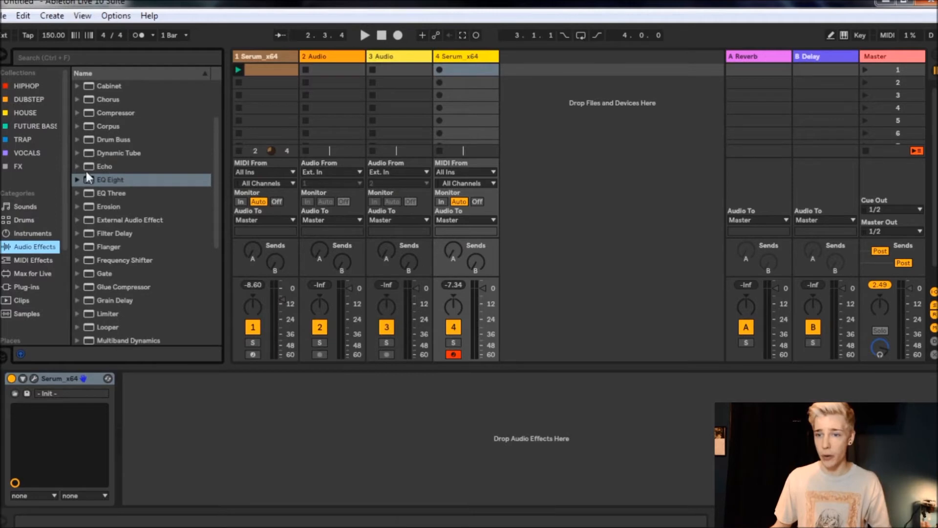
{"action": "scroll", "coordinate": [87, 172], "scroll_direction": "down", "scroll_amount": 5}
{"action": "left_click_drag", "start_coordinate": [109, 206], "coordinate": [184, 449]}
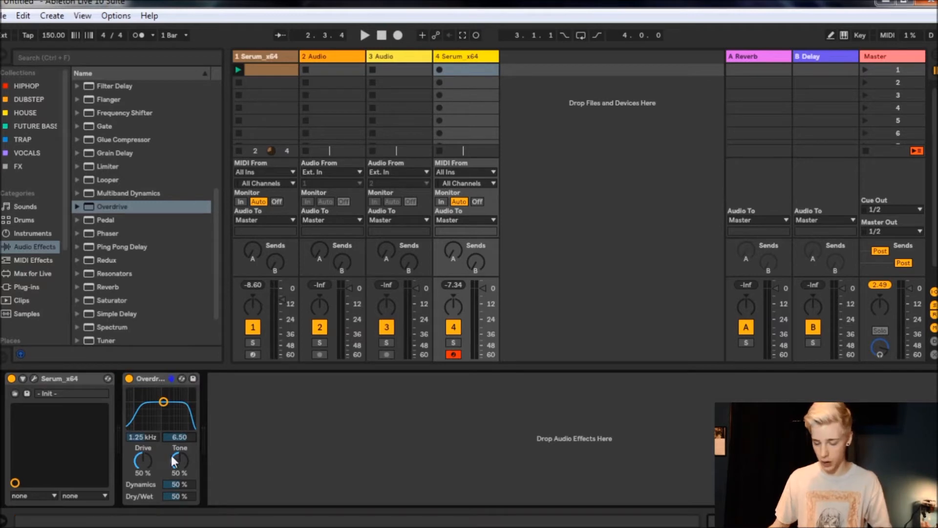
{"action": "left_click_drag", "start_coordinate": [169, 437], "coordinate": [169, 465]}
{"action": "left_click_drag", "start_coordinate": [163, 411], "coordinate": [137, 412]}
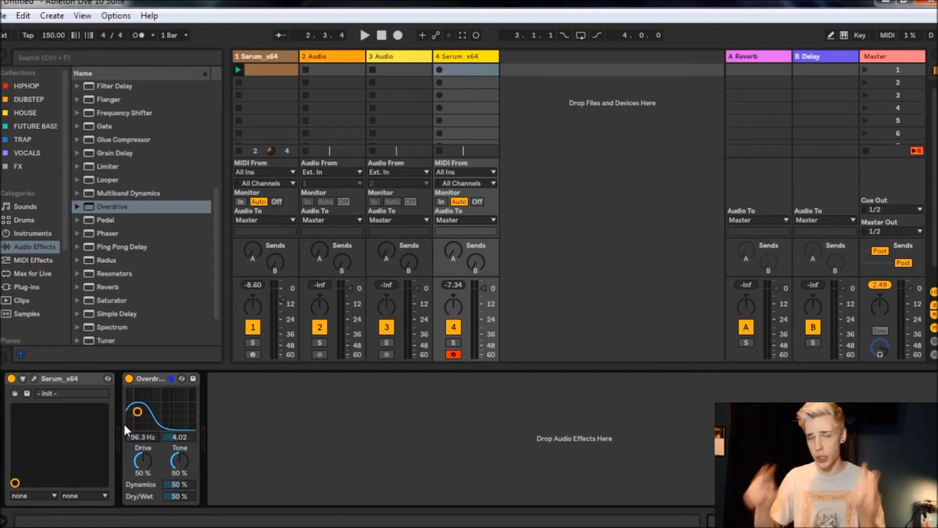
Step: Group the Overdrive into an Audio Effect Rack and duplicate the Overdrive inside it
{"action": "left_click", "coordinate": [148, 381]}
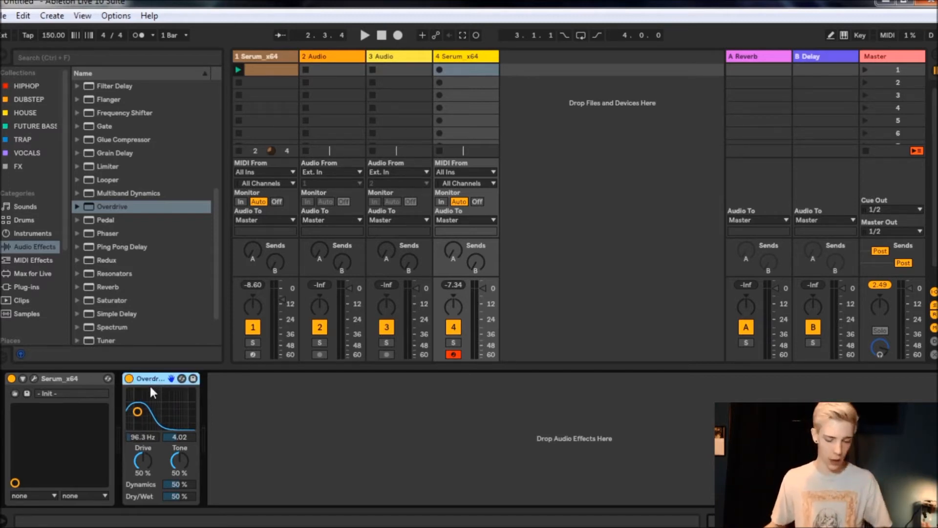
{"action": "key", "text": "ctrl+g"}
{"action": "left_click", "coordinate": [177, 382]}
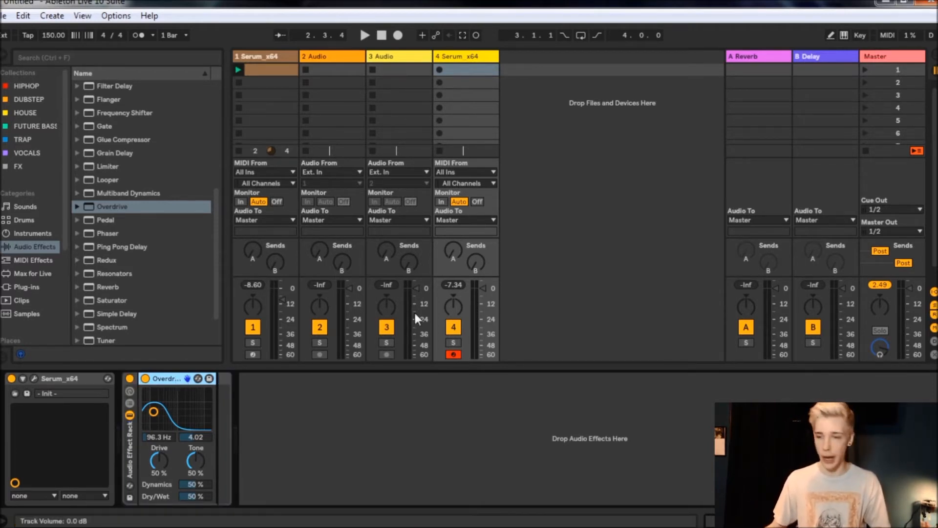
{"action": "key", "text": "ctrl+d"}
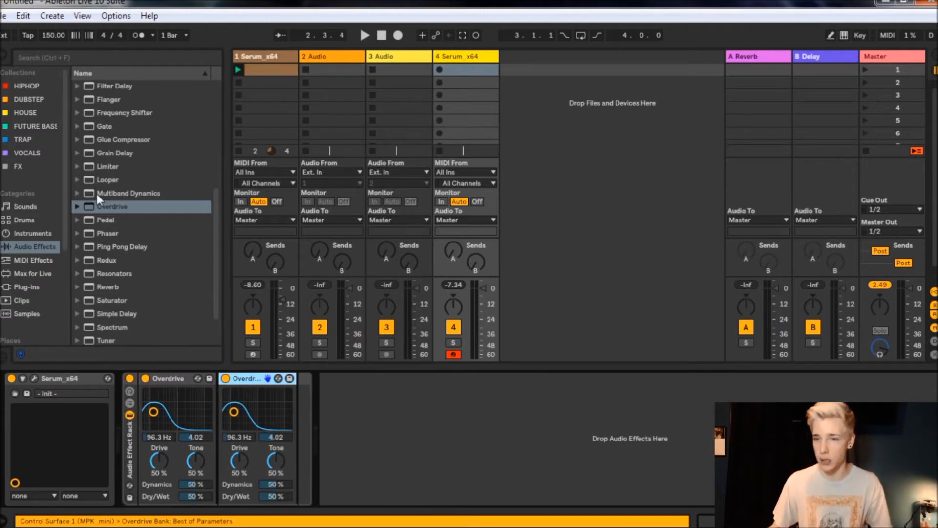
{"action": "left_click", "coordinate": [111, 206]}
{"action": "scroll", "coordinate": [125, 221], "scroll_direction": "up", "scroll_amount": 5}
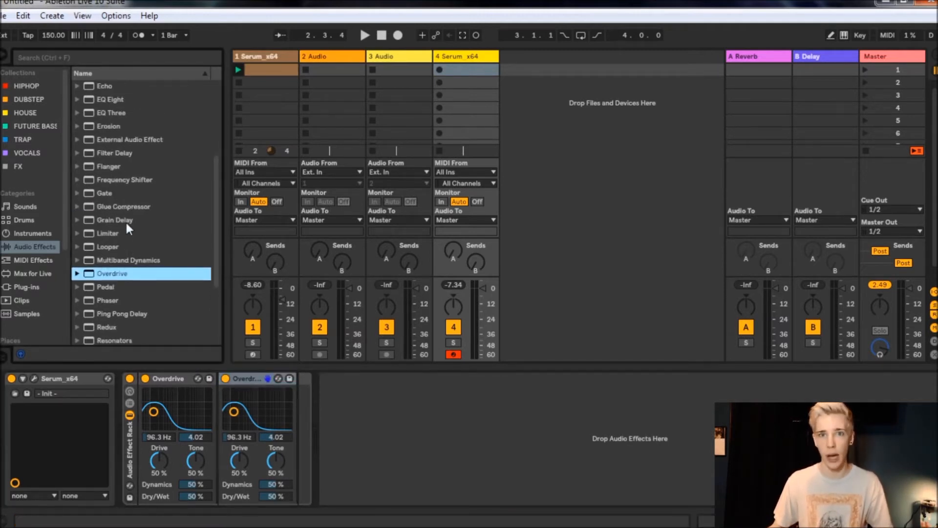
{"action": "scroll", "coordinate": [145, 254], "scroll_direction": "up", "scroll_amount": 5}
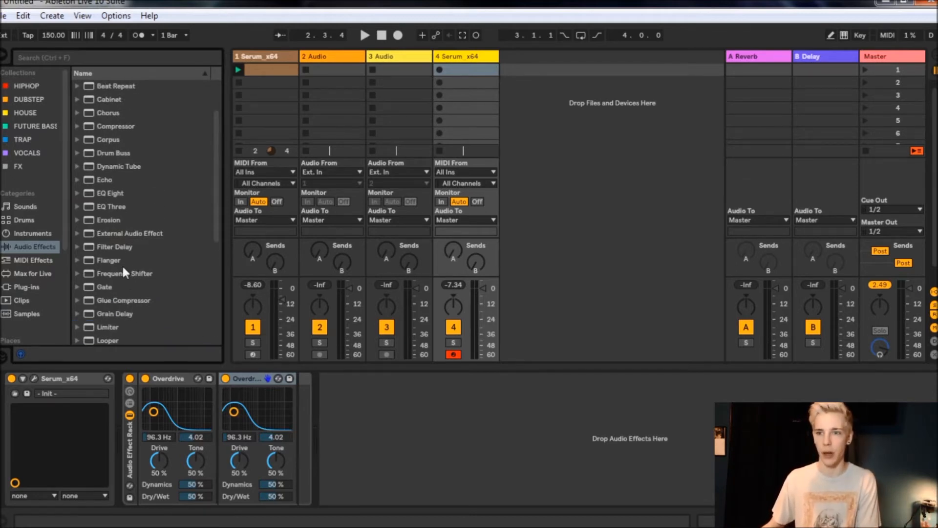
Step: Switch the Audio Effect Rack off and back on to compare the bass with and without the overdrives
{"action": "left_click", "coordinate": [405, 424]}
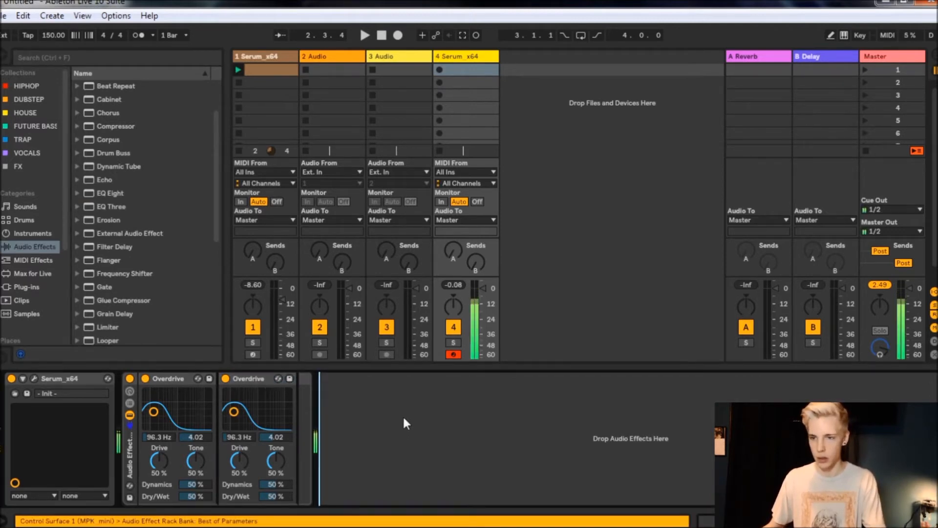
{"action": "left_click", "coordinate": [130, 380]}
{"action": "left_click", "coordinate": [130, 381]}
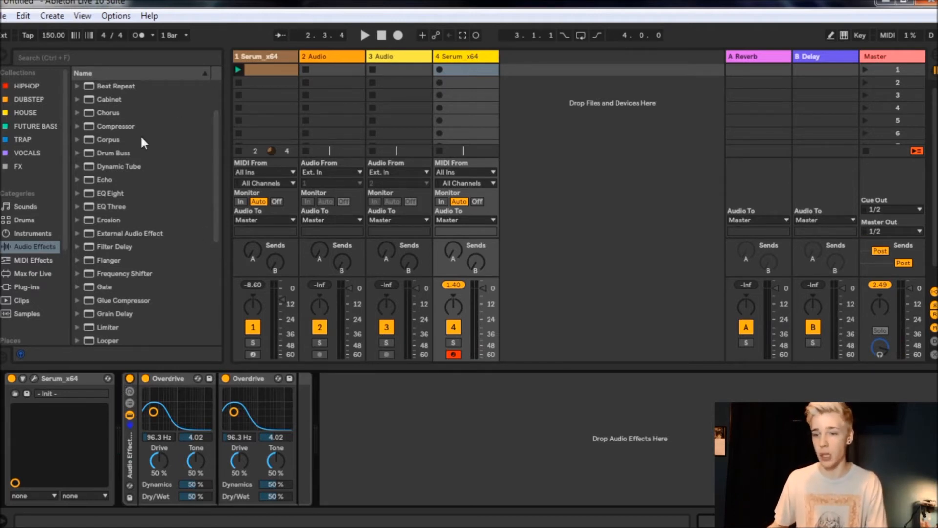
Step: Add a Saturator after the second Overdrive in the rack, with output at -5.71 dB and drive at 11.4 dB
{"action": "scroll", "coordinate": [131, 245], "scroll_direction": "up", "scroll_amount": 2}
{"action": "scroll", "coordinate": [130, 252], "scroll_direction": "down", "scroll_amount": 13}
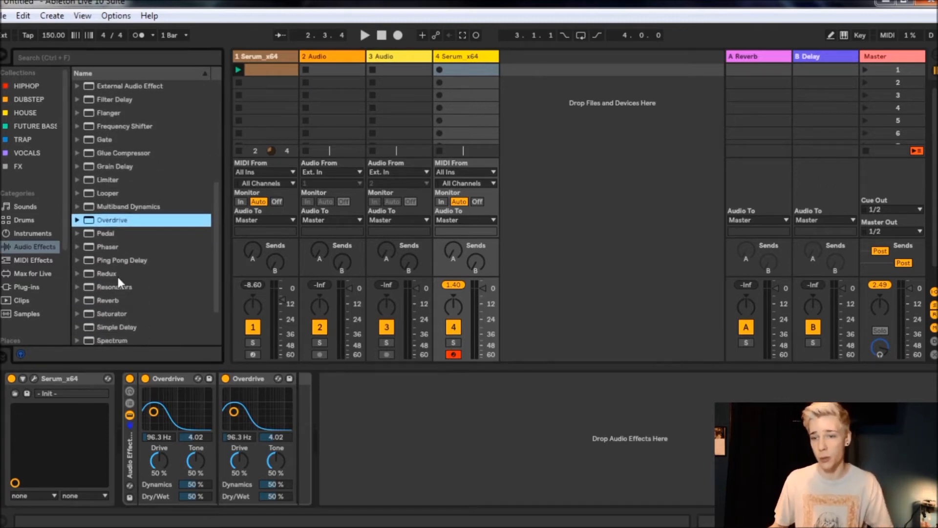
{"action": "left_click_drag", "start_coordinate": [119, 314], "coordinate": [318, 430]}
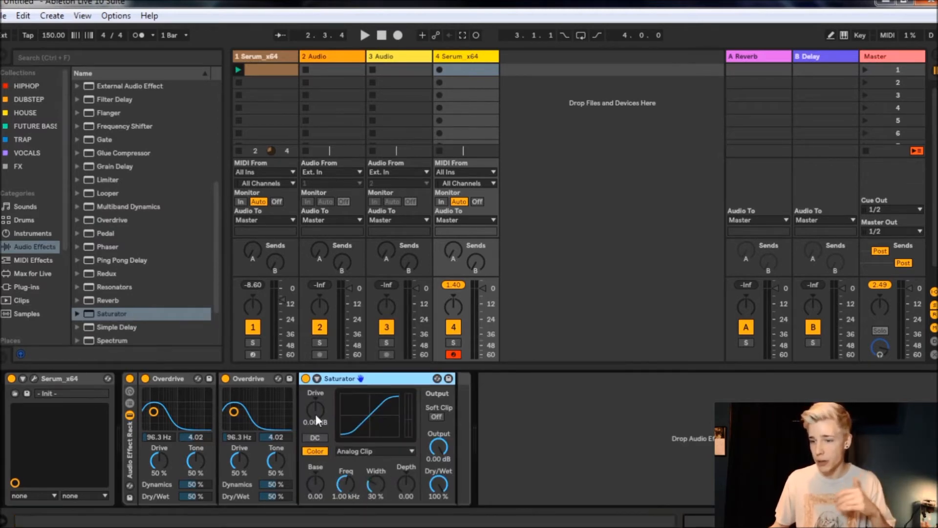
{"action": "left_click_drag", "start_coordinate": [438, 449], "coordinate": [438, 458]}
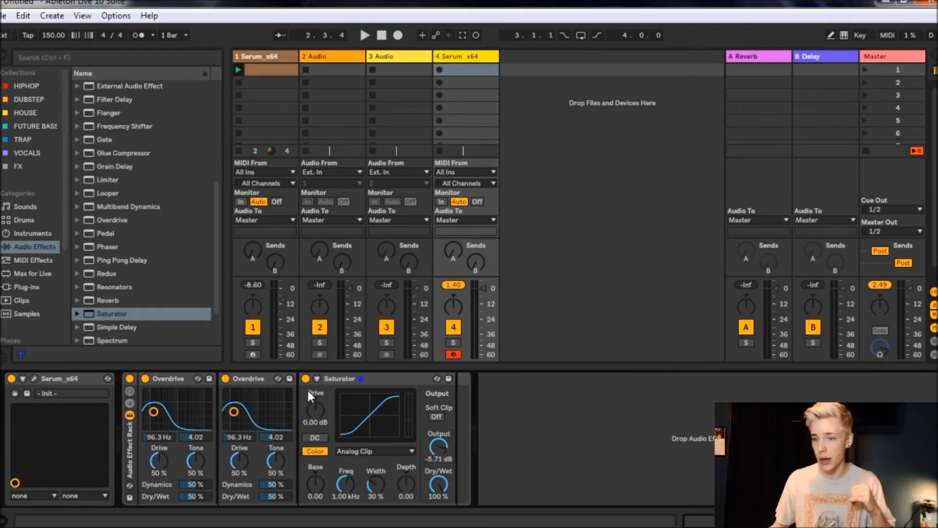
{"action": "left_click_drag", "start_coordinate": [315, 408], "coordinate": [316, 384]}
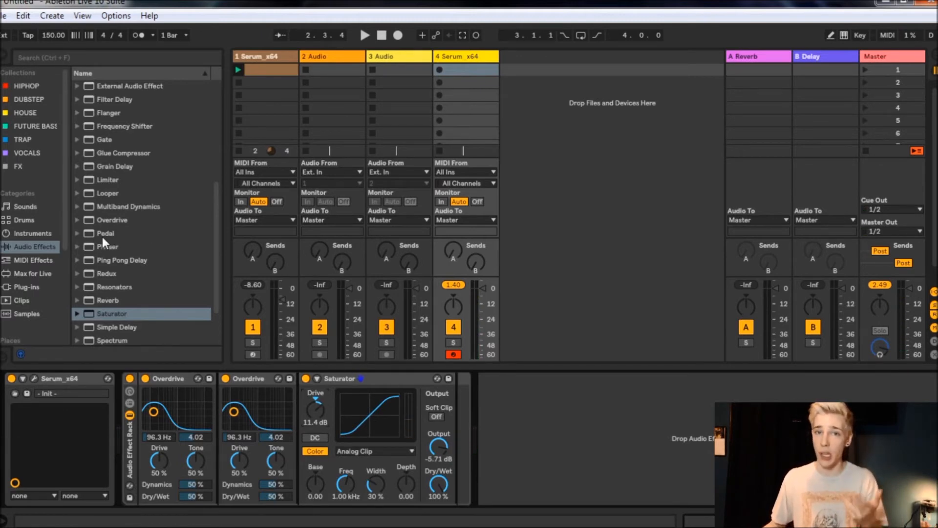
Step: Add an EQ Eight after the Saturator in the rack and expand its frequency display
{"action": "scroll", "coordinate": [102, 236], "scroll_direction": "up", "scroll_amount": 4}
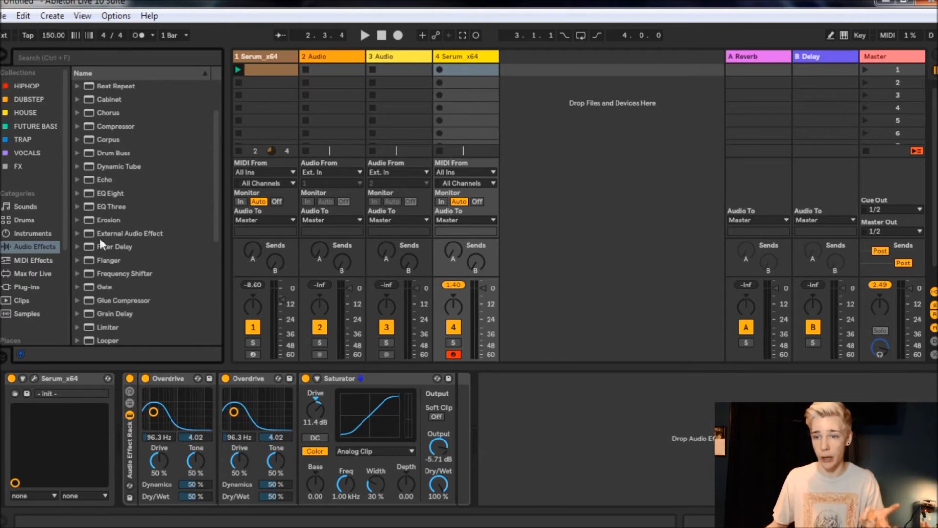
{"action": "left_click_drag", "start_coordinate": [100, 193], "coordinate": [479, 415]}
{"action": "left_click", "coordinate": [569, 380]}
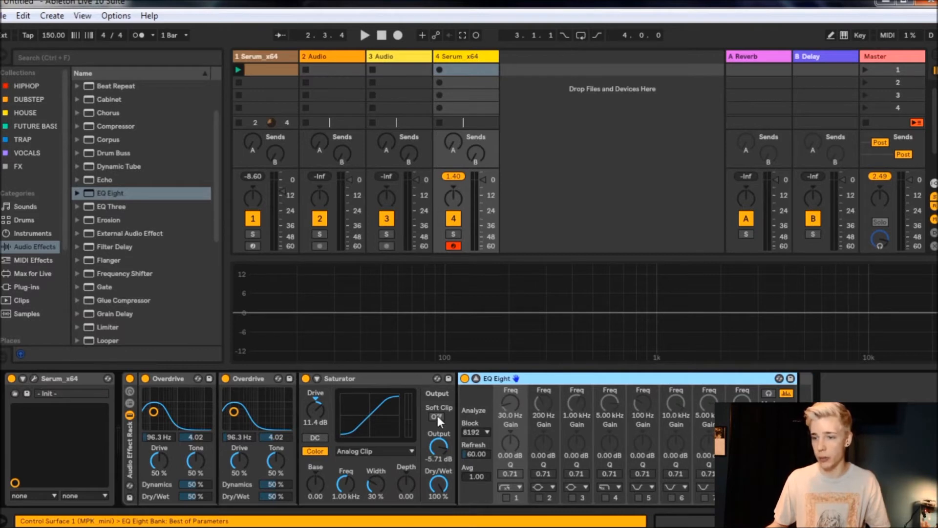
Step: Turn on band 1 of the EQ Eight as a low shelf, boosting 6.12 dB at 88.8 Hz
{"action": "left_click", "coordinate": [508, 492]}
{"action": "left_click", "coordinate": [513, 487]}
{"action": "left_click", "coordinate": [510, 503]}
{"action": "left_click", "coordinate": [507, 498]}
{"action": "left_click", "coordinate": [511, 487]}
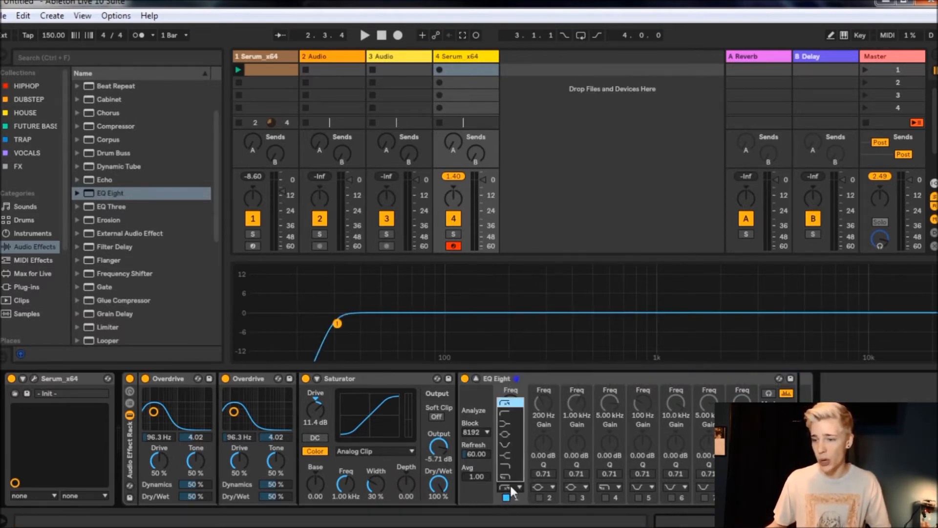
{"action": "left_click", "coordinate": [516, 425]}
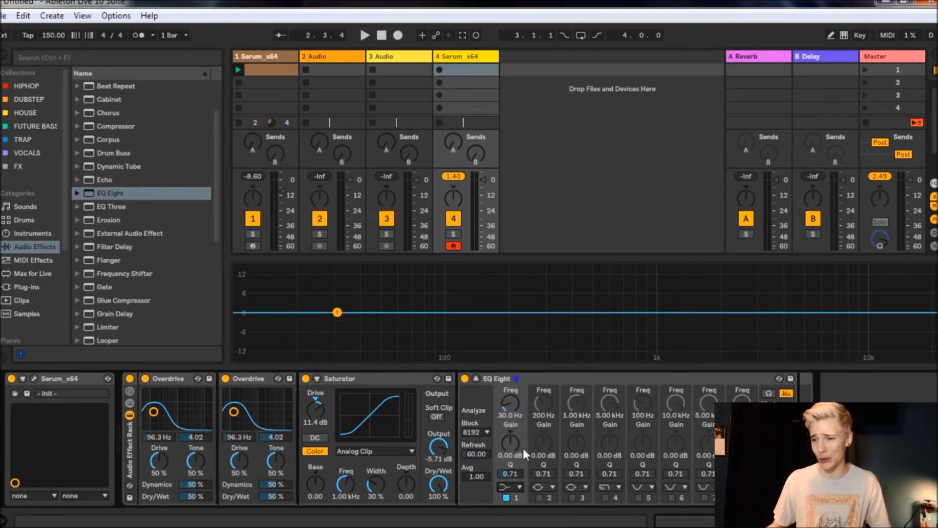
{"action": "mouse_move", "coordinate": [332, 313]}
{"action": "left_click_drag", "start_coordinate": [338, 313], "coordinate": [437, 294]}
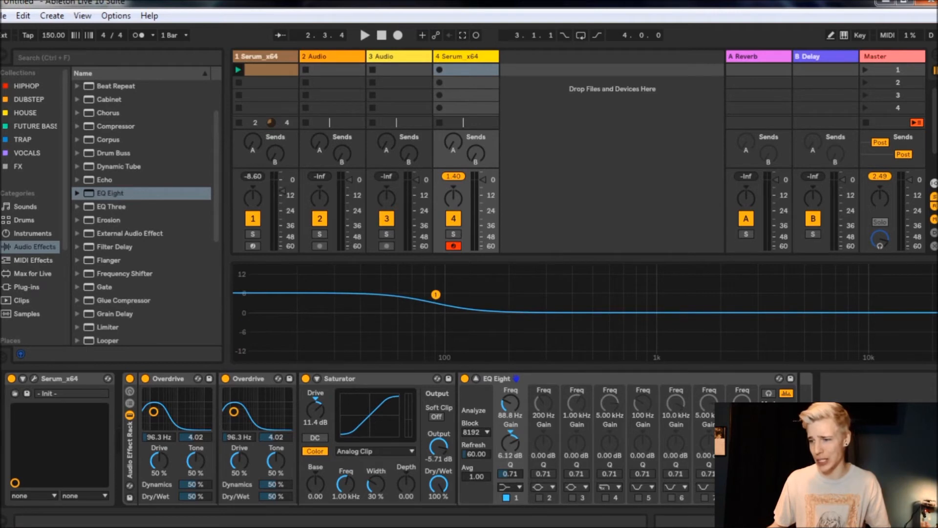
Step: Turn on band 8 of the EQ Eight as a high-cut filter and lower its cutoff to between 500 Hz and 1 kHz
{"action": "left_click", "coordinate": [742, 488]}
{"action": "left_click", "coordinate": [742, 446]}
{"action": "left_click", "coordinate": [738, 497]}
{"action": "left_click", "coordinate": [743, 487]}
{"action": "left_click", "coordinate": [742, 468]}
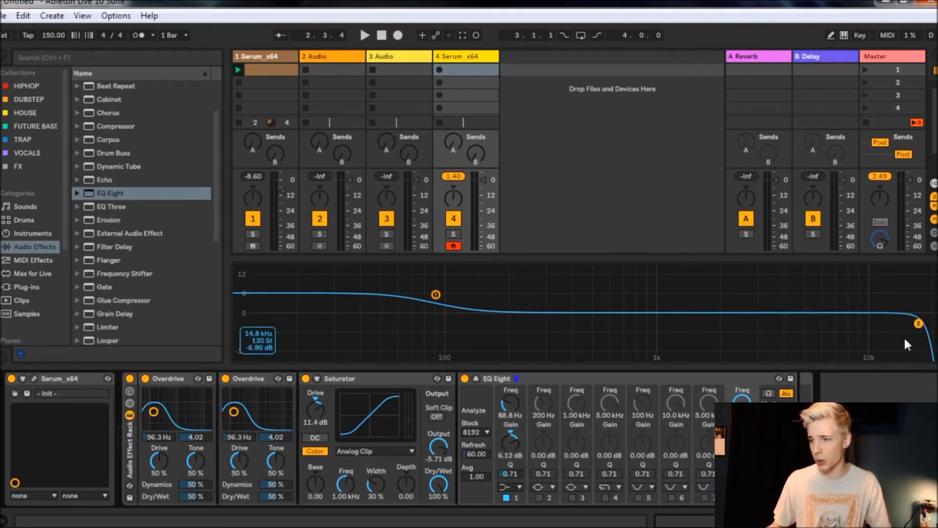
{"action": "left_click_drag", "start_coordinate": [919, 323], "coordinate": [601, 324]}
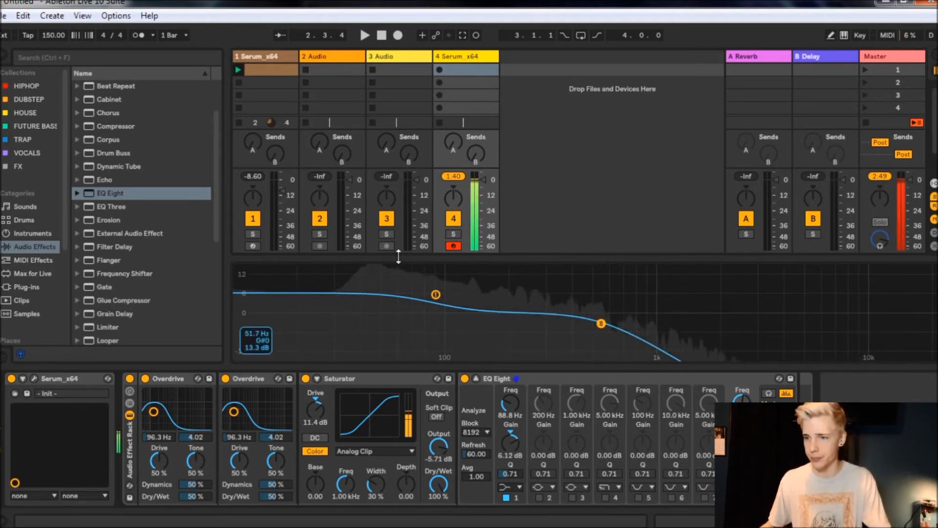
Step: Fine-tune the EQ Eight curve: set the low shelf to 5.16 dB at 89.5 Hz and raise the high-cut frequency slightly
{"action": "left_click_drag", "start_coordinate": [435, 294], "coordinate": [437, 299]}
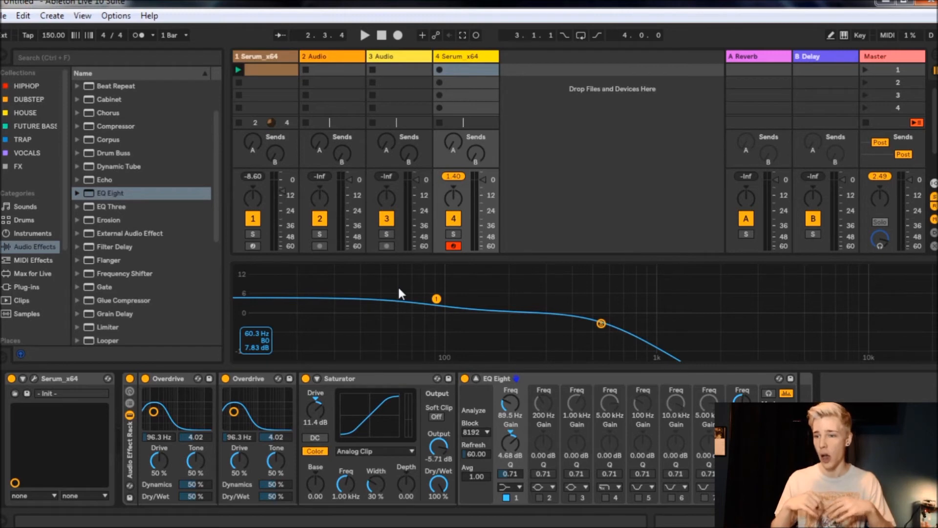
{"action": "left_click_drag", "start_coordinate": [601, 324], "coordinate": [613, 321]}
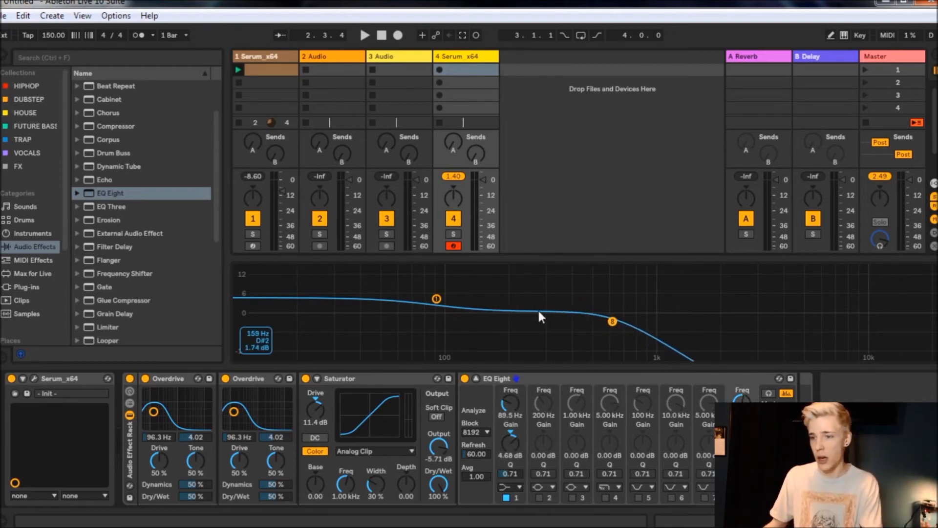
{"action": "left_click_drag", "start_coordinate": [436, 299], "coordinate": [438, 300]}
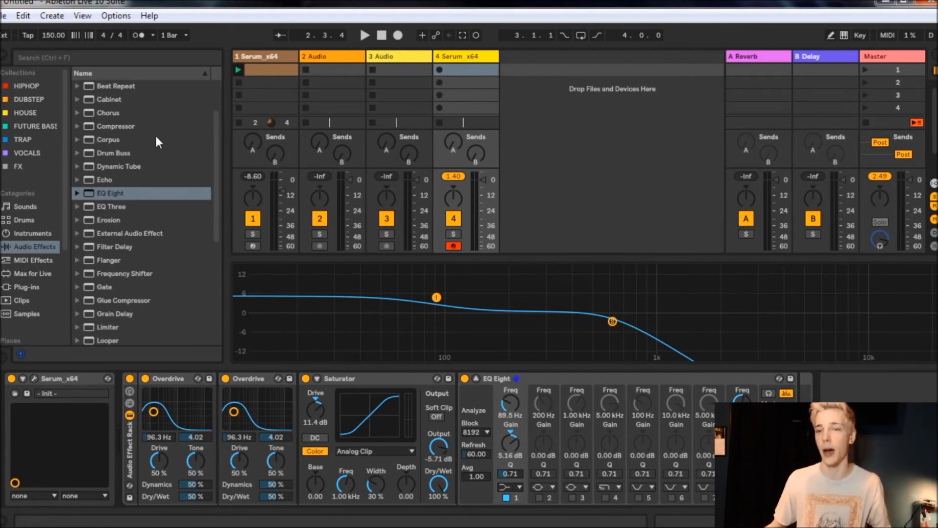
Step: Replace the EQ Eight after the Saturator in the rack with the Corpus preset Kick Tight
{"action": "left_click", "coordinate": [78, 140]}
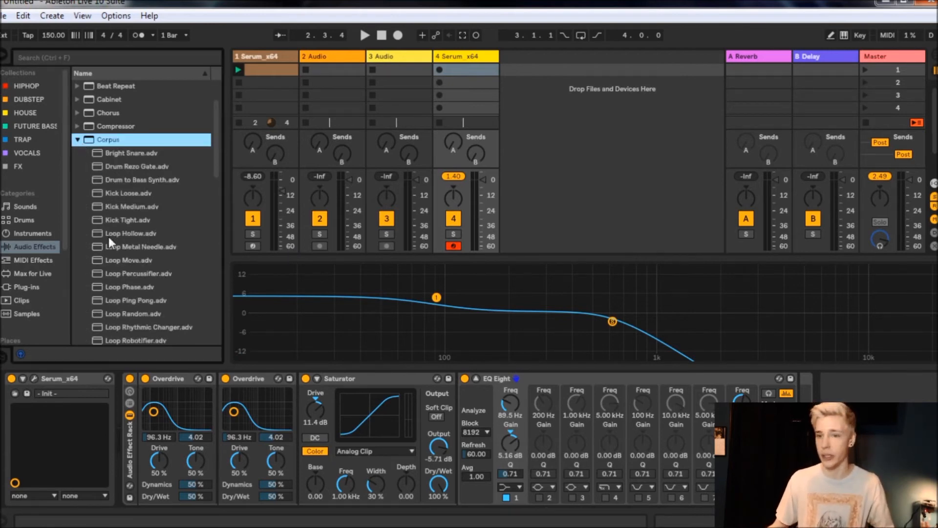
{"action": "scroll", "coordinate": [133, 235], "scroll_direction": "down", "scroll_amount": 1}
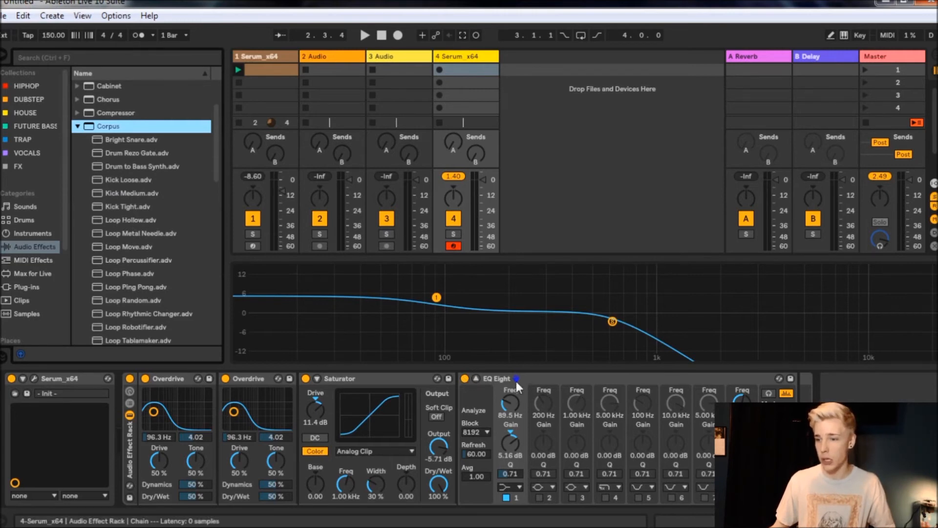
{"action": "left_click", "coordinate": [540, 380]}
{"action": "key", "text": "Delete"}
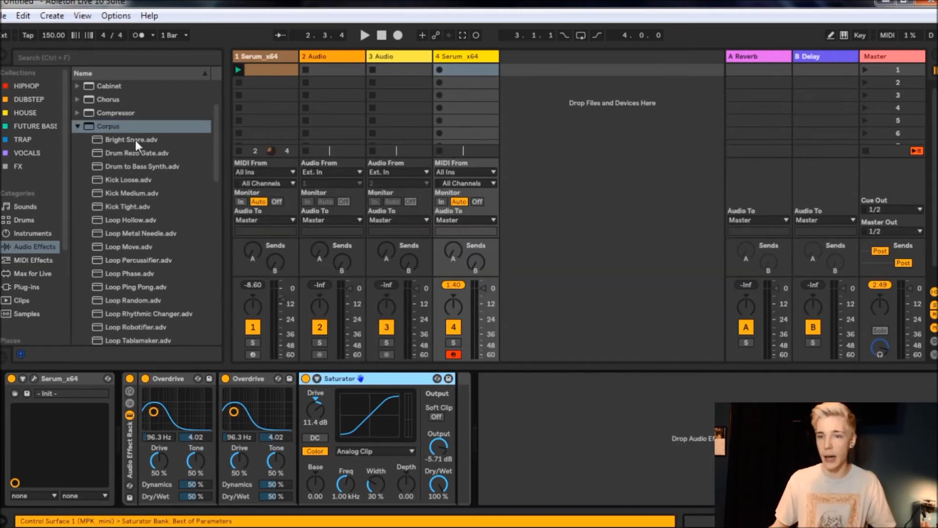
{"action": "left_click_drag", "start_coordinate": [124, 206], "coordinate": [448, 421]}
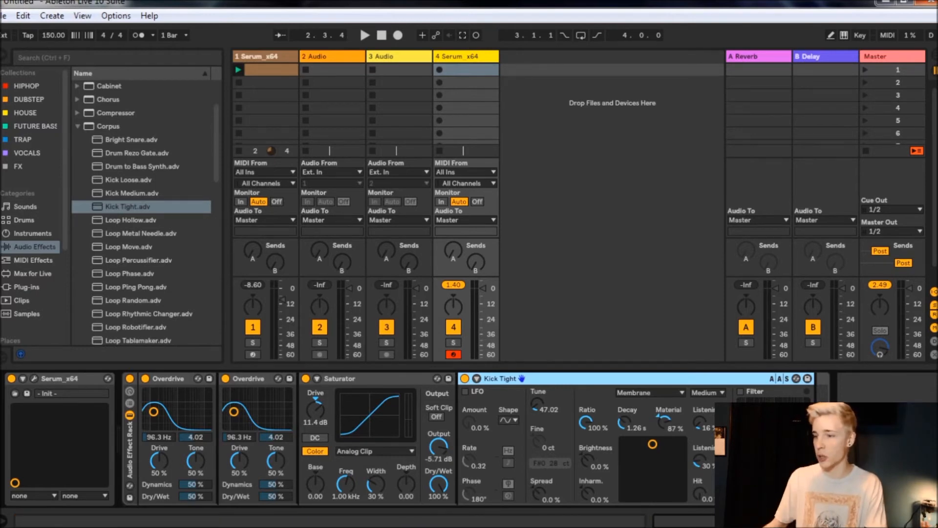
Step: Switch the Kick Tight Corpus off and back on to compare the bass with and without it
{"action": "left_click", "coordinate": [796, 485]}
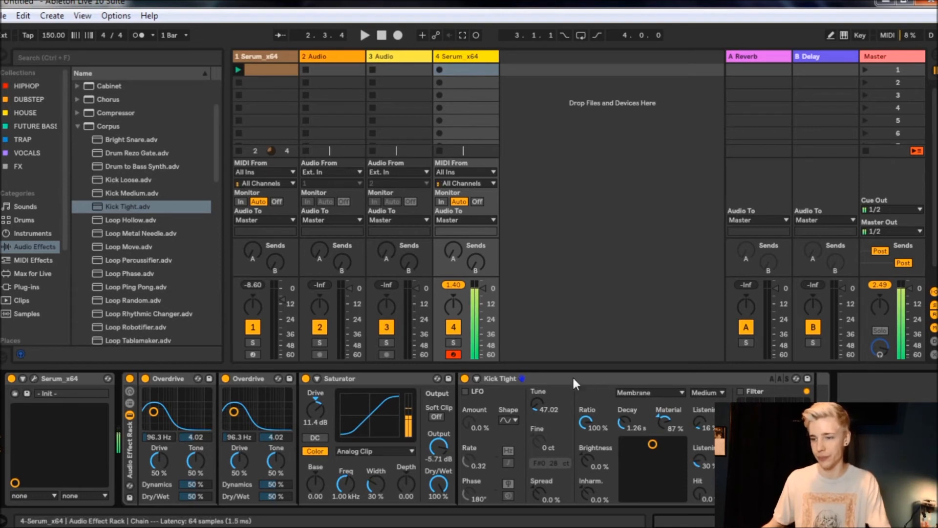
{"action": "left_click", "coordinate": [464, 379]}
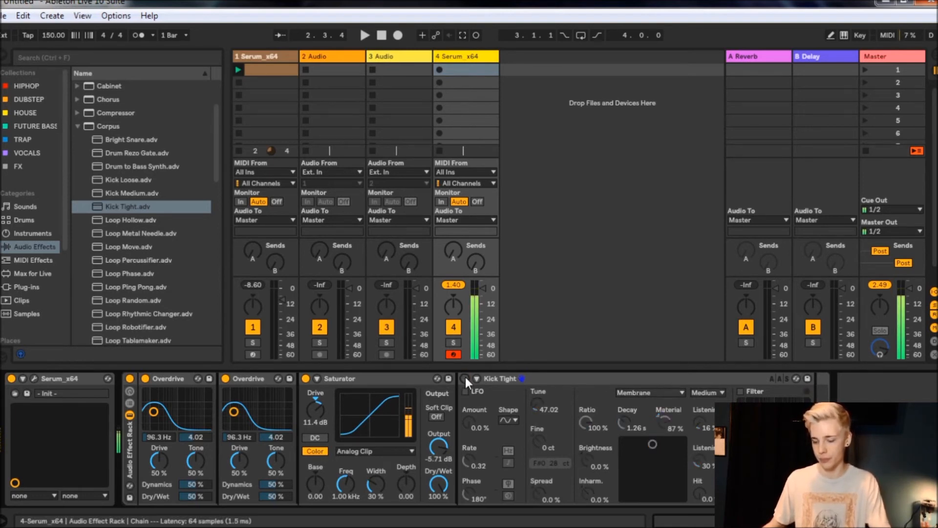
{"action": "left_click", "coordinate": [464, 379]}
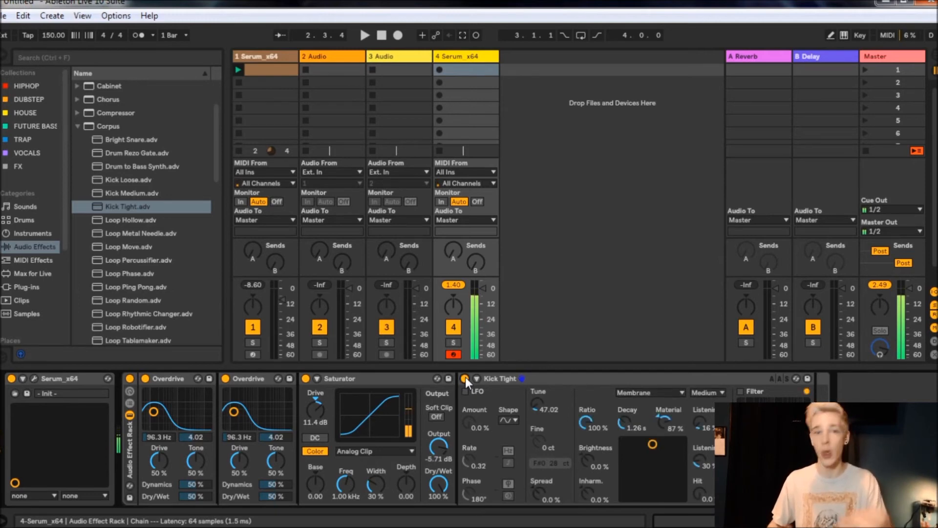